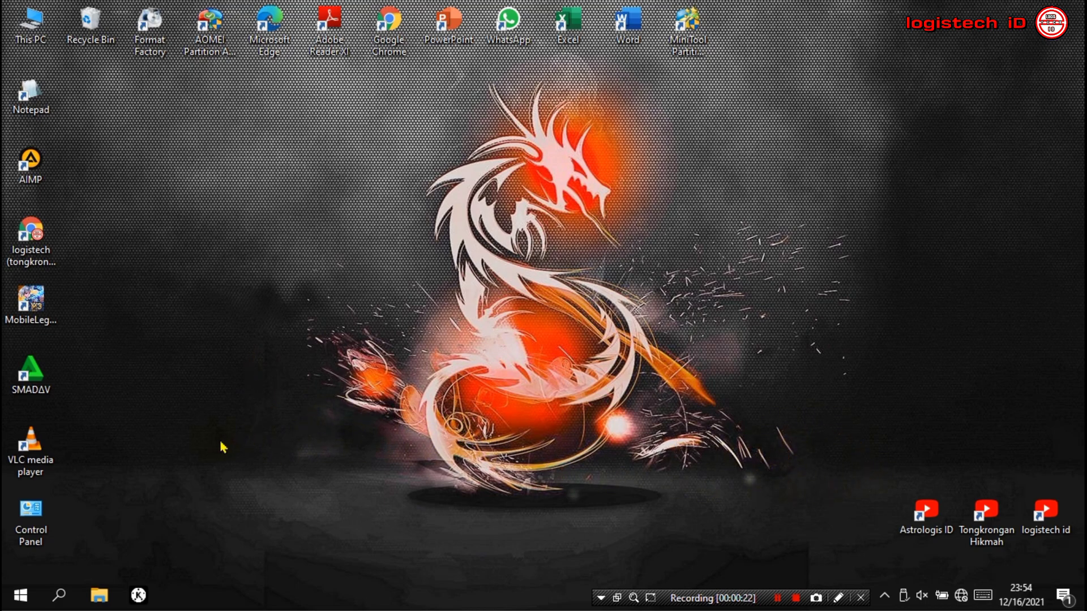
- Launch Bandicam and bring up its main window with the video recording options
click(17, 594)
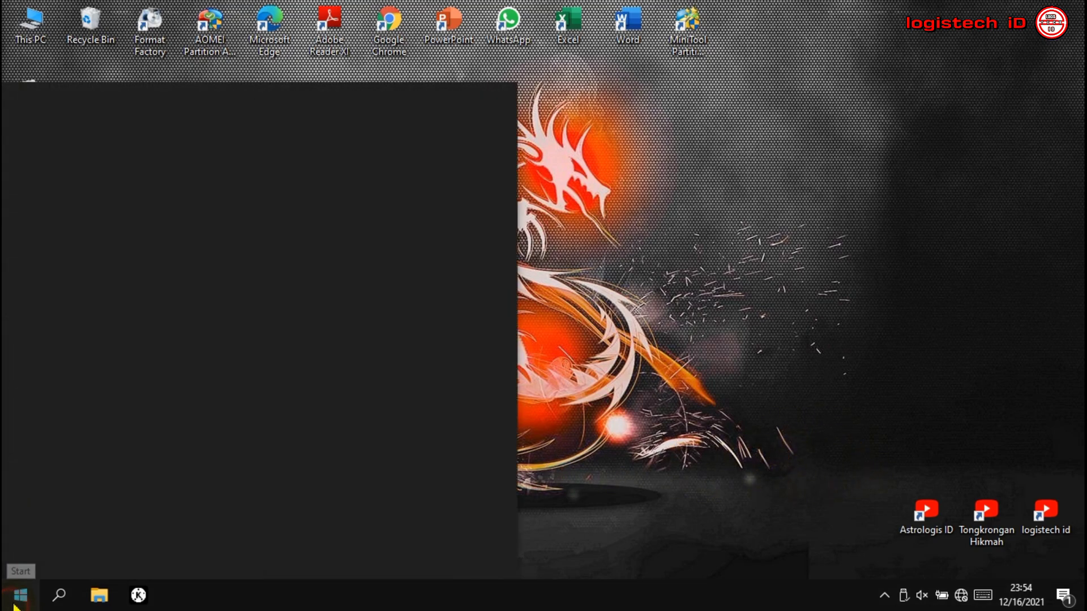
click(302, 180)
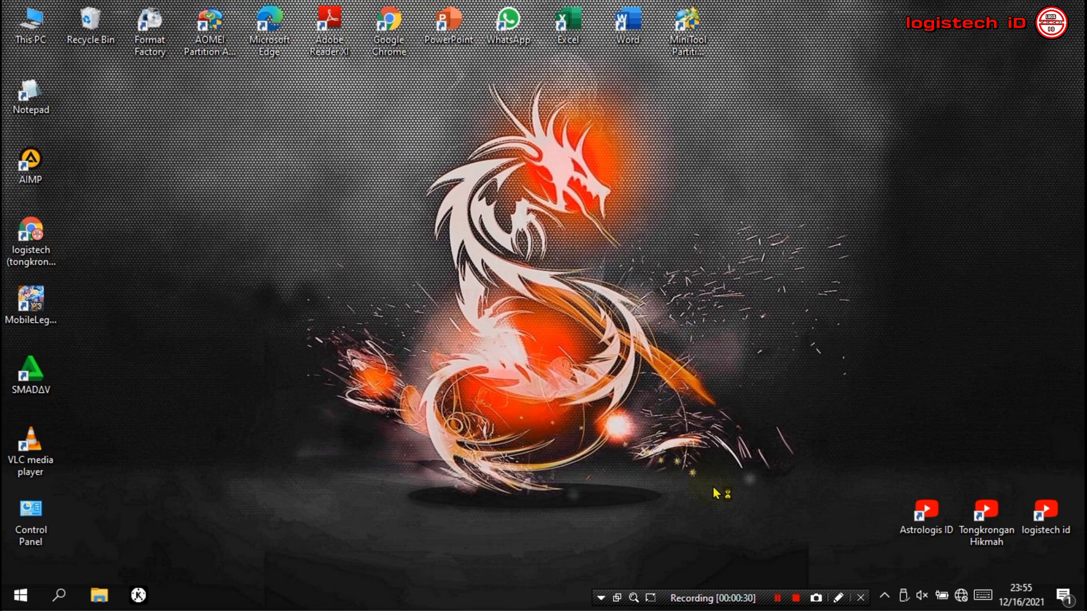
click(885, 595)
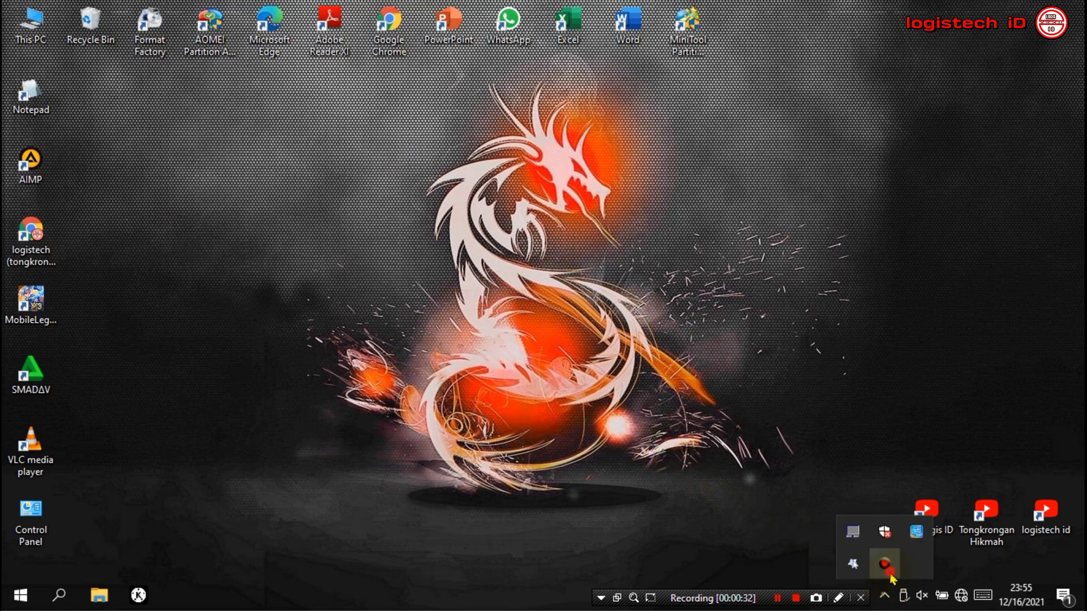
click(884, 564)
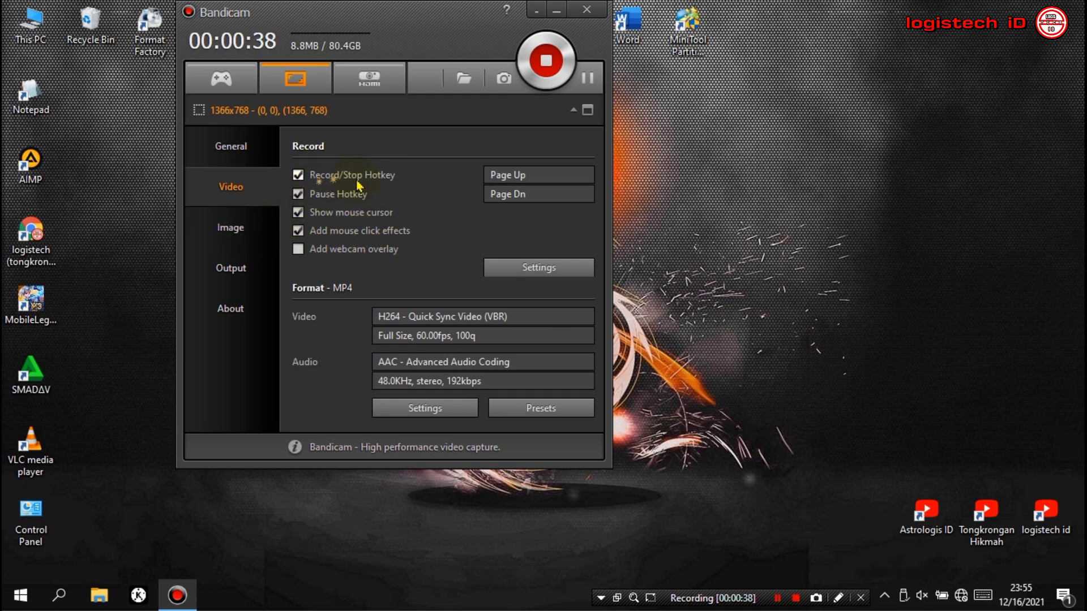
- Disable and re-enable the Record/Stop Hotkey option, and check its assigned key
click(298, 176)
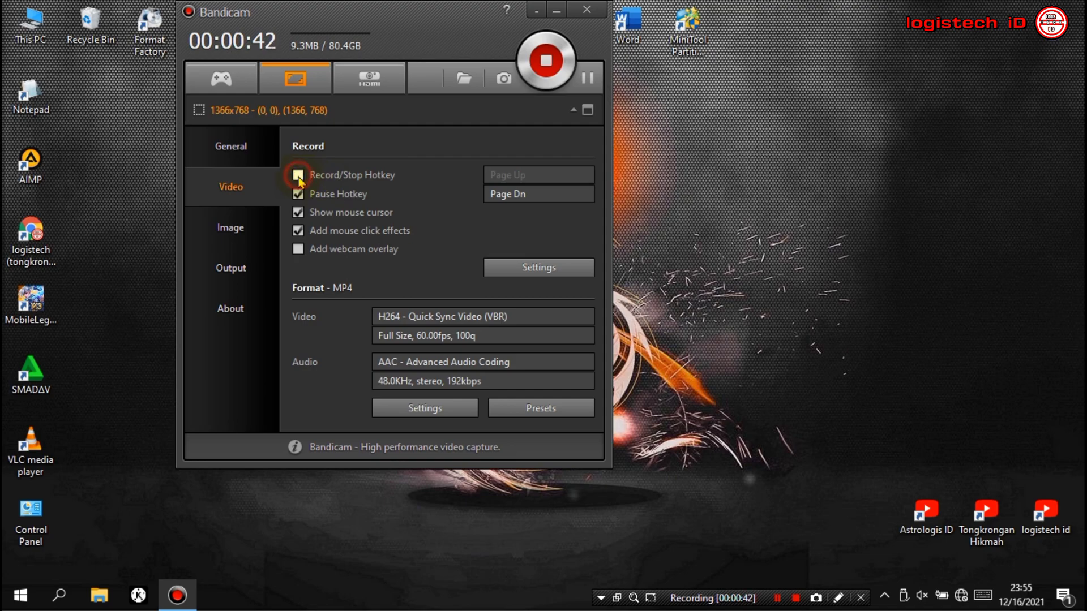
click(298, 175)
click(530, 174)
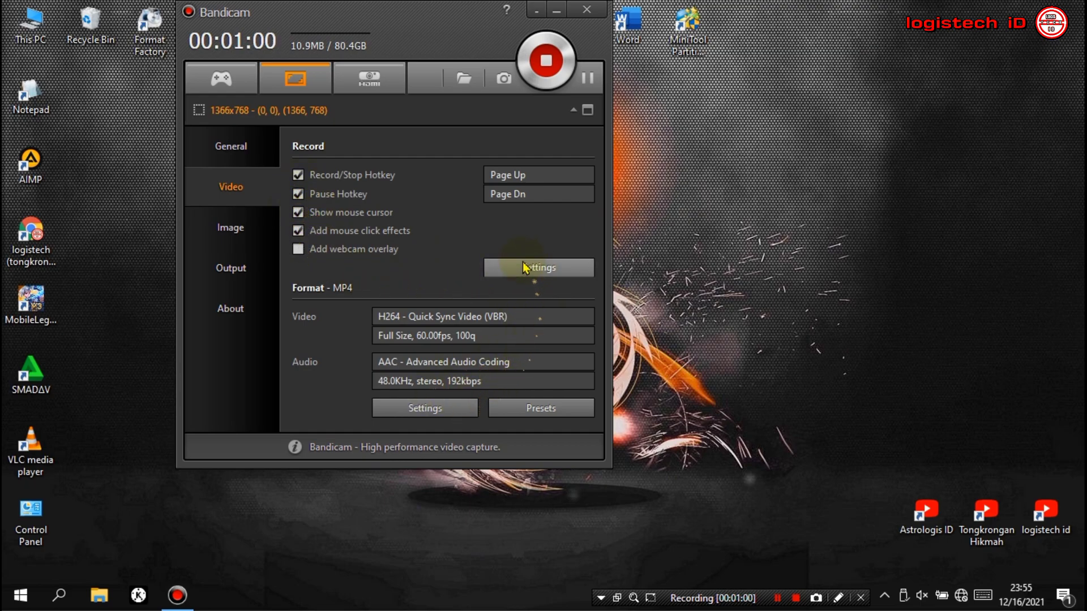
- In the recording format settings, choose Full Size for the video and set the frame rate to 60 FPS
click(455, 412)
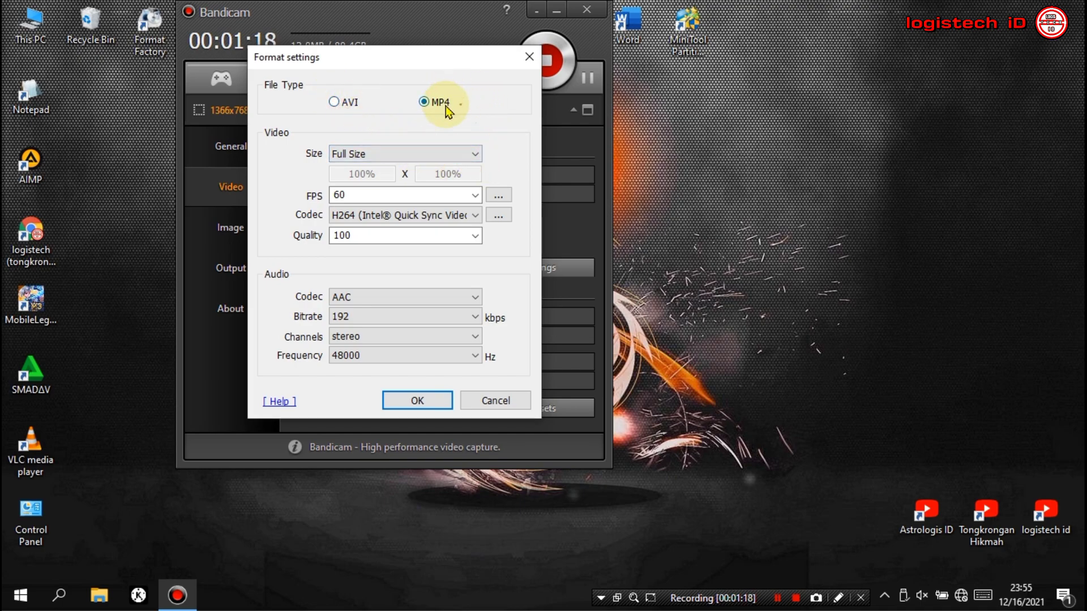
click(475, 153)
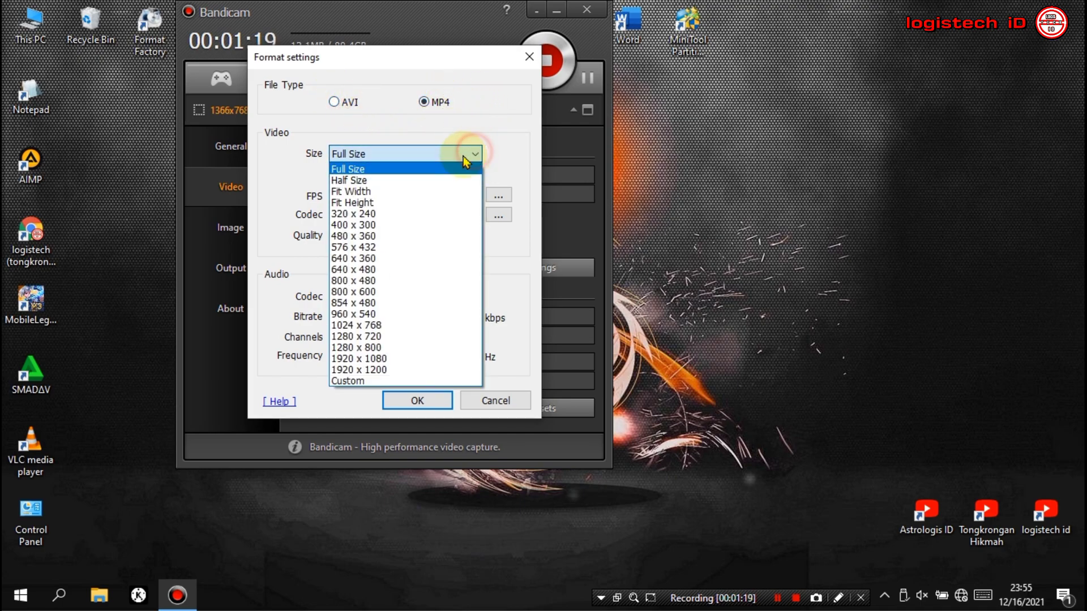
click(436, 167)
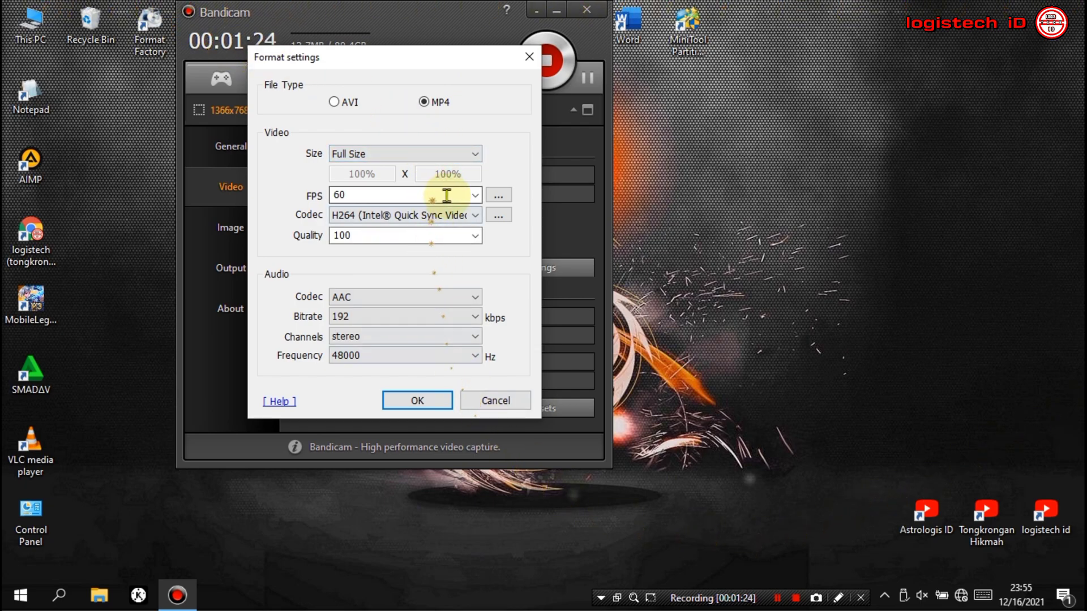
click(479, 199)
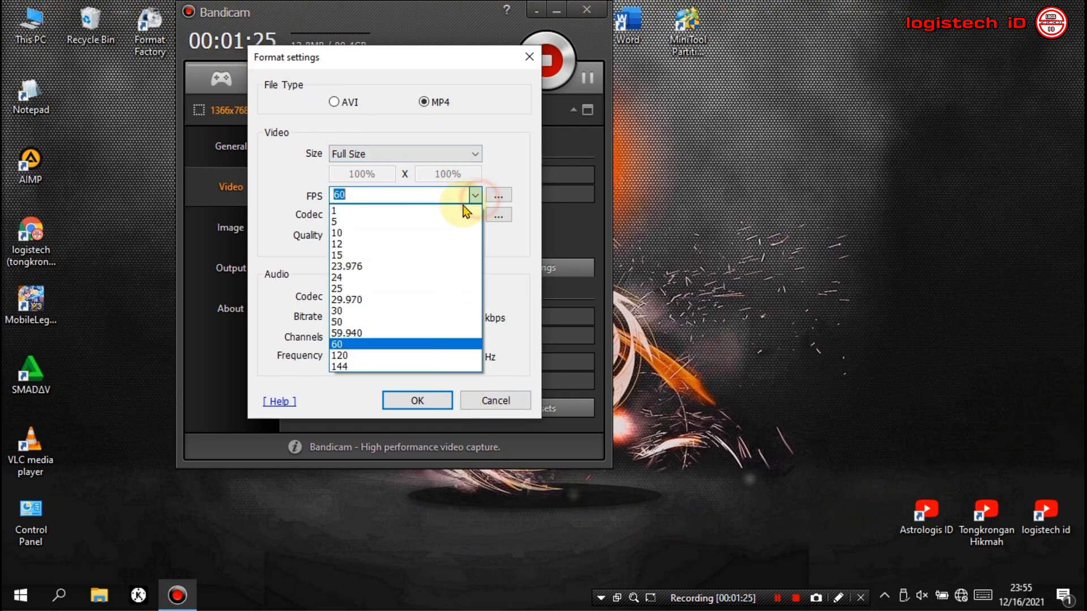
click(388, 348)
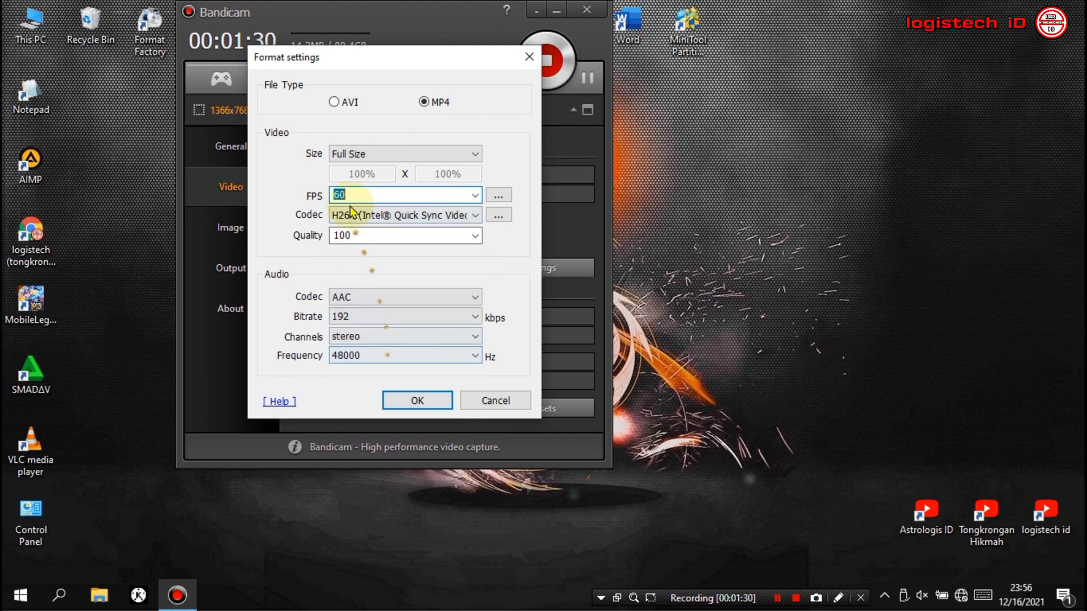
click(350, 196)
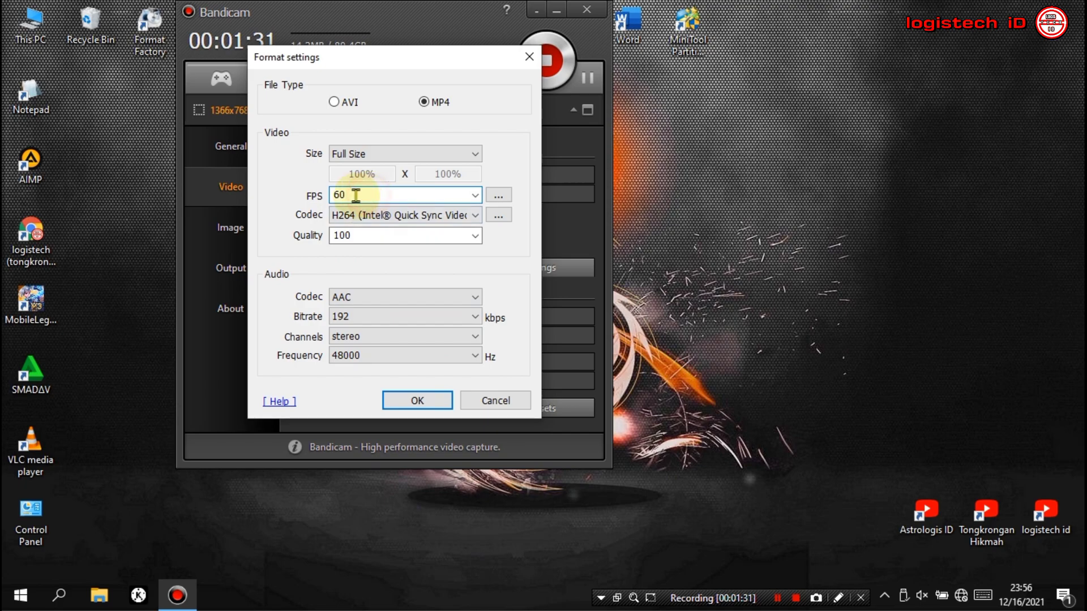
click(475, 196)
click(475, 196)
- Set the video quality to 100, check the available codecs, and apply the format settings
click(476, 215)
click(475, 236)
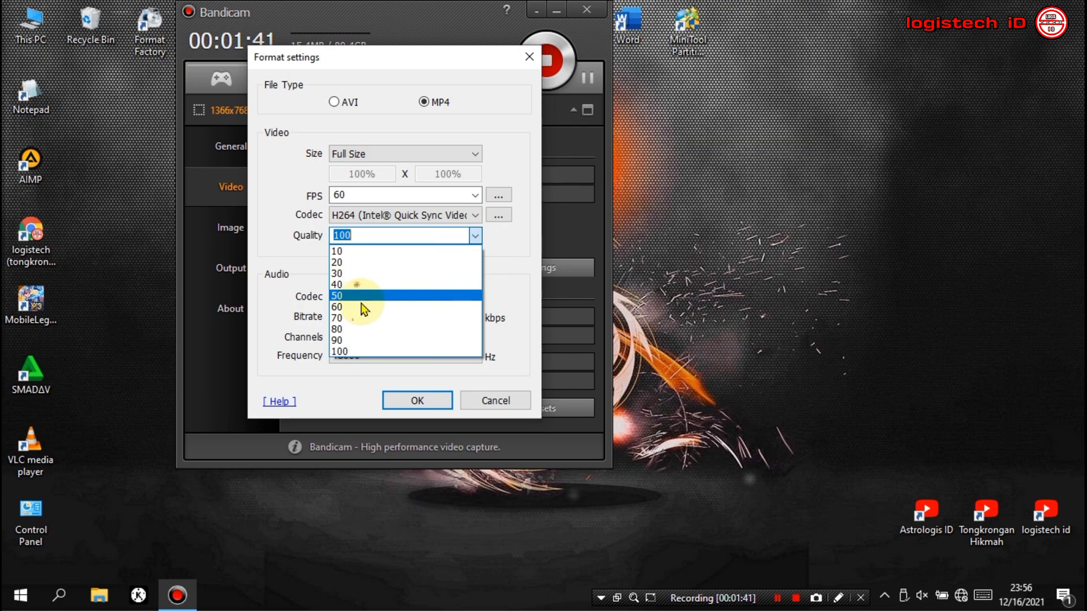
click(355, 351)
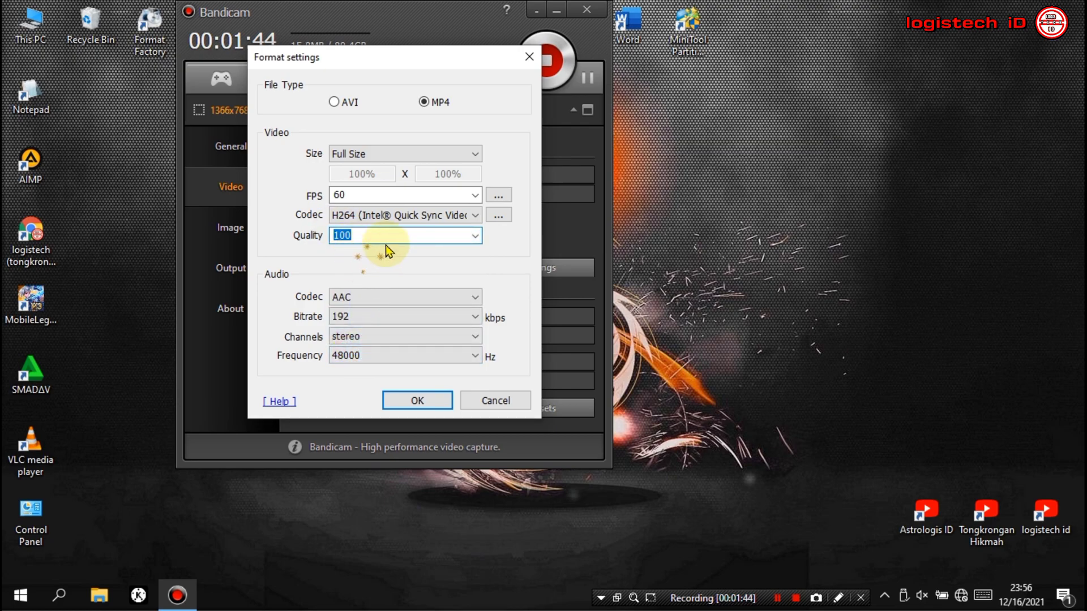
click(475, 220)
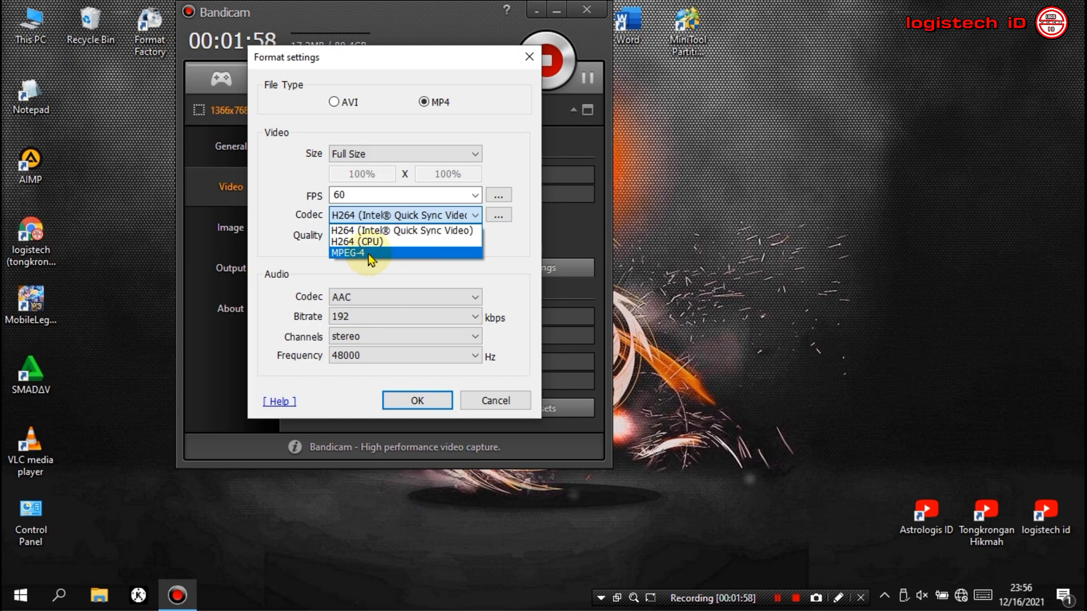
click(411, 216)
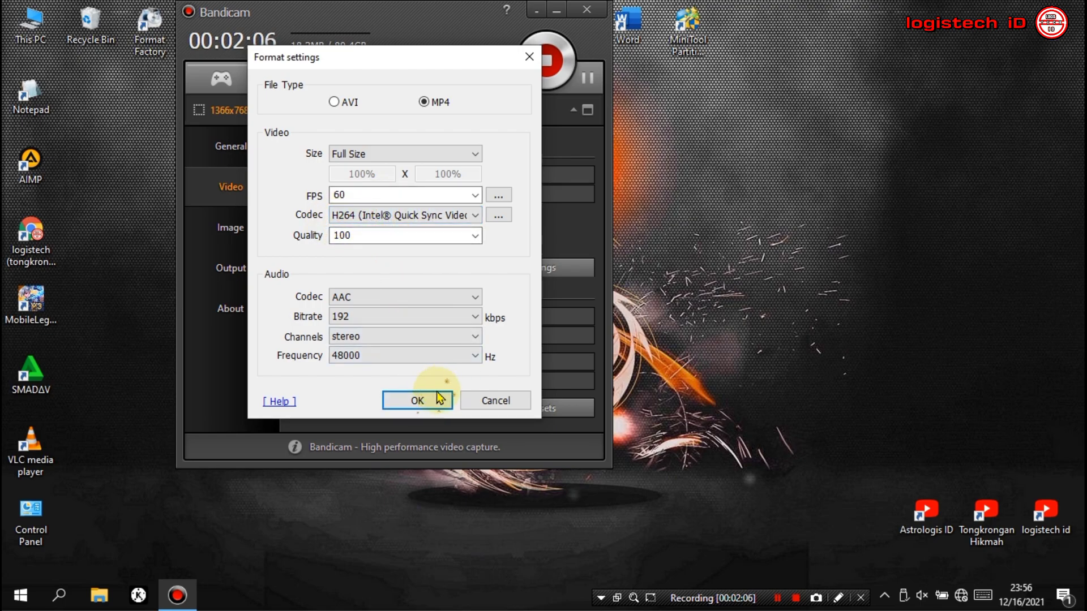
click(419, 401)
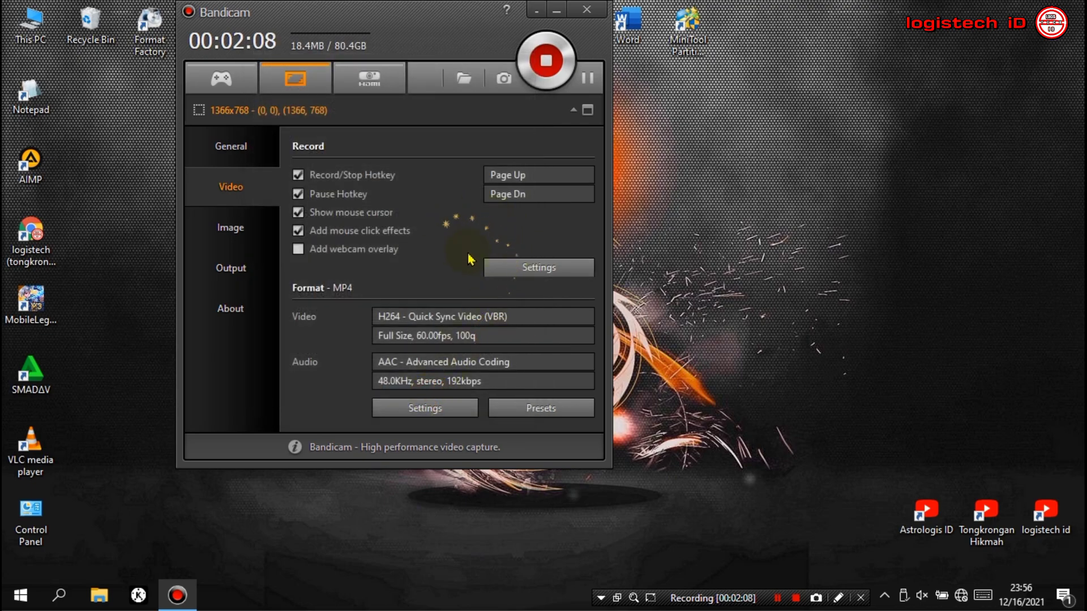
- Review the sound options in the recording settings and close the dialog
click(522, 270)
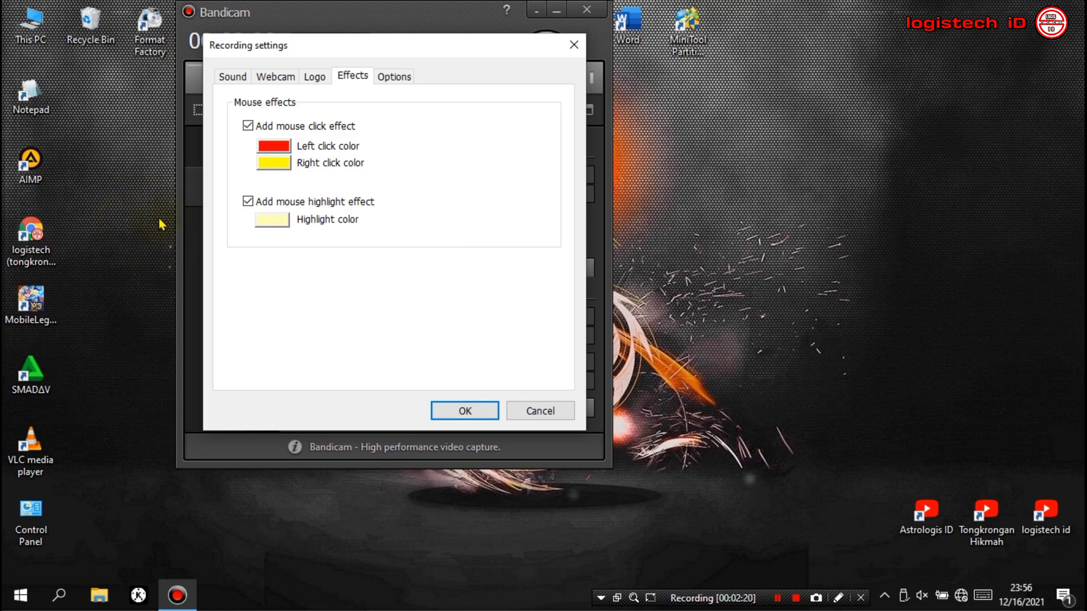
click(234, 84)
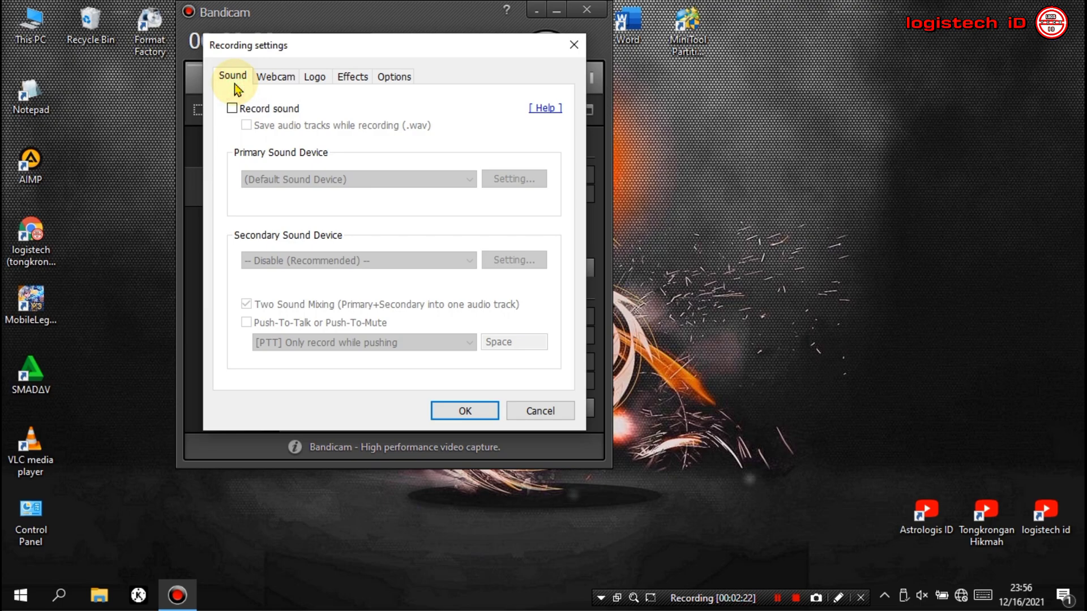
click(247, 125)
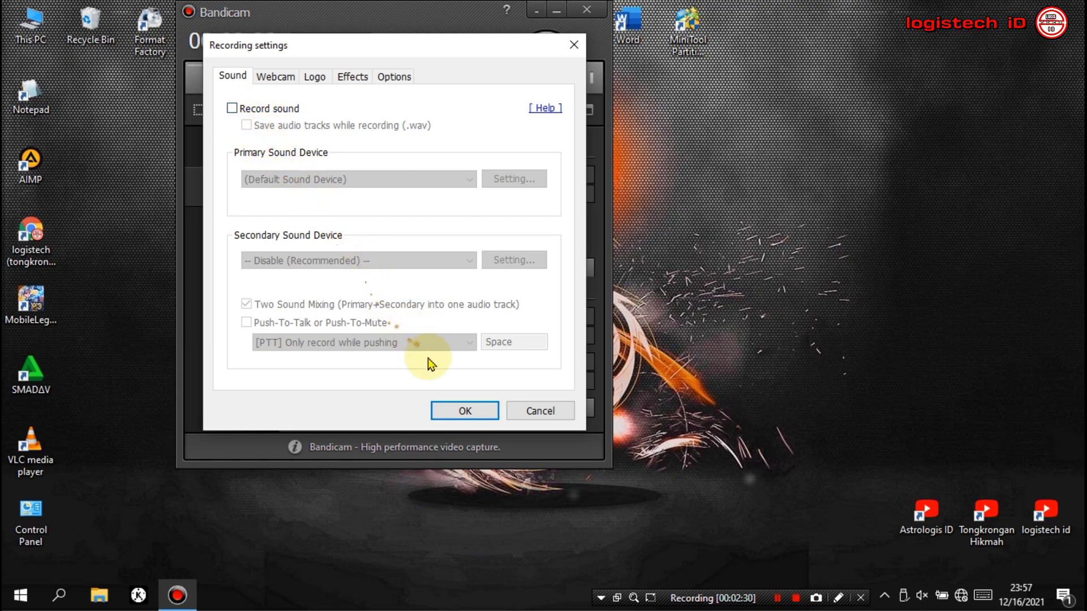
click(449, 412)
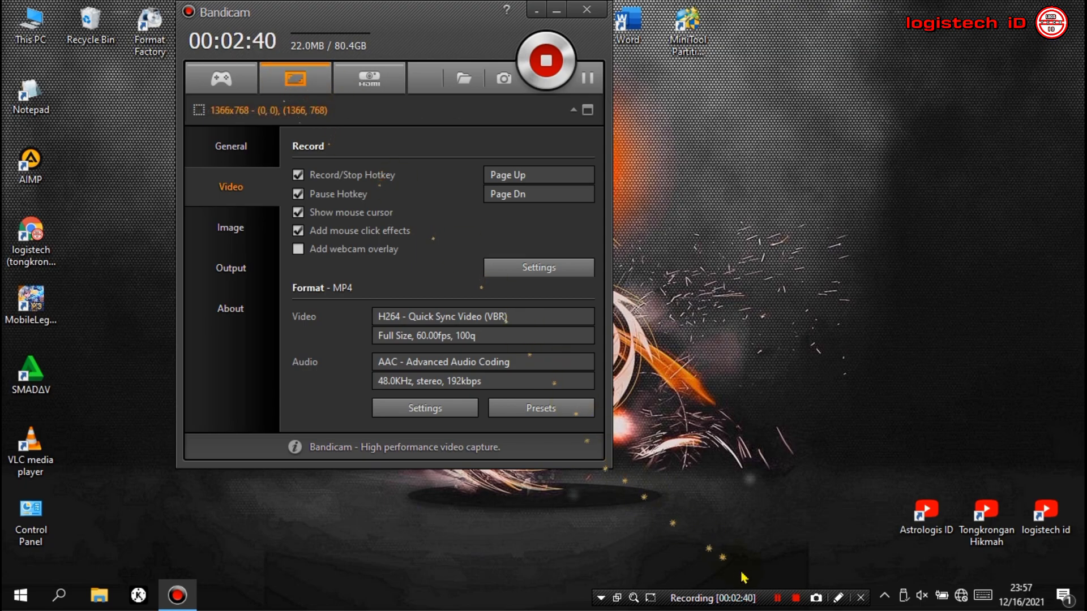
- Move the floating recording toolbar to the upper screen edge, examine its capture size choices, and return it to the lower edge
drag(760, 601, 786, 19)
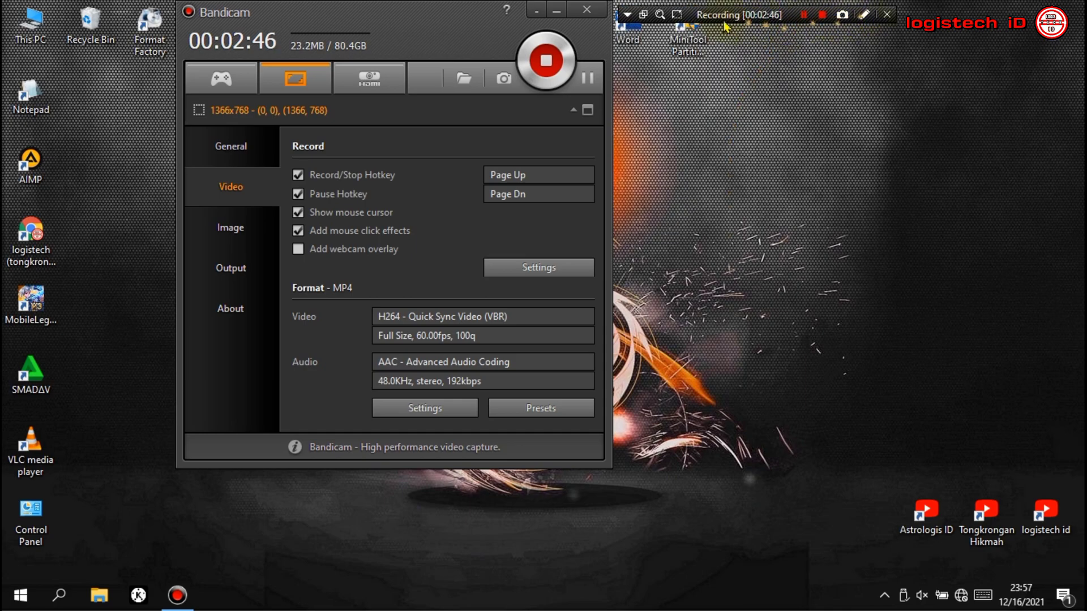
click(627, 15)
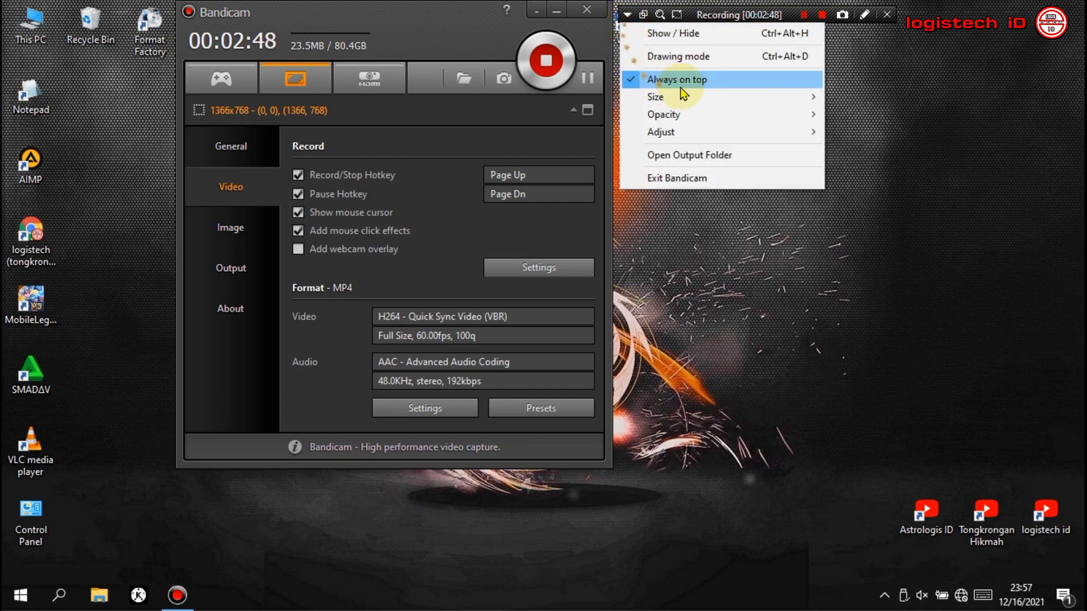
mouse_move(691, 99)
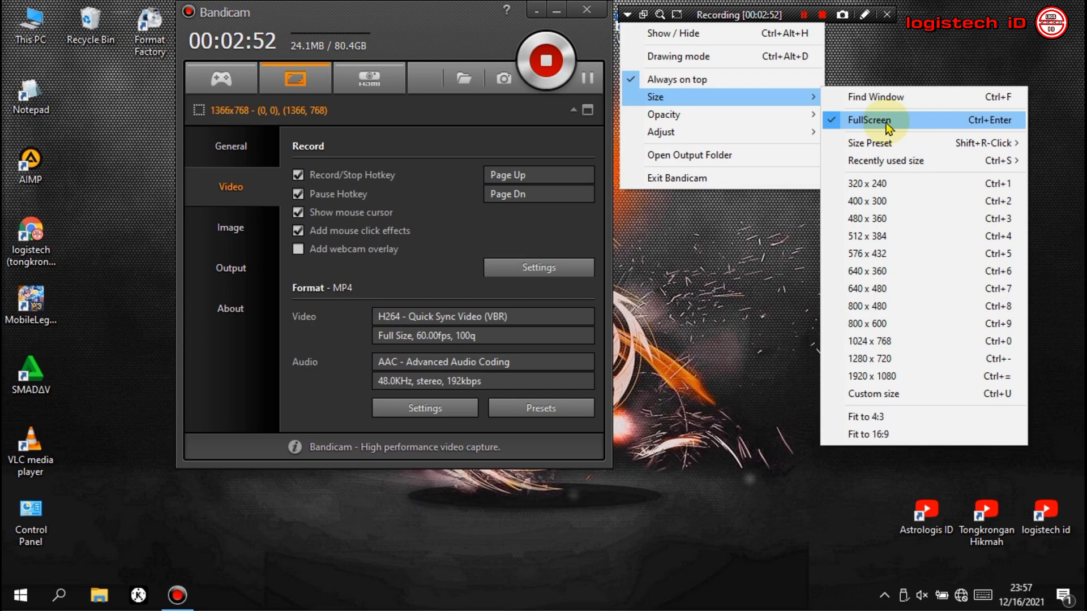
click(861, 62)
drag(738, 12, 701, 596)
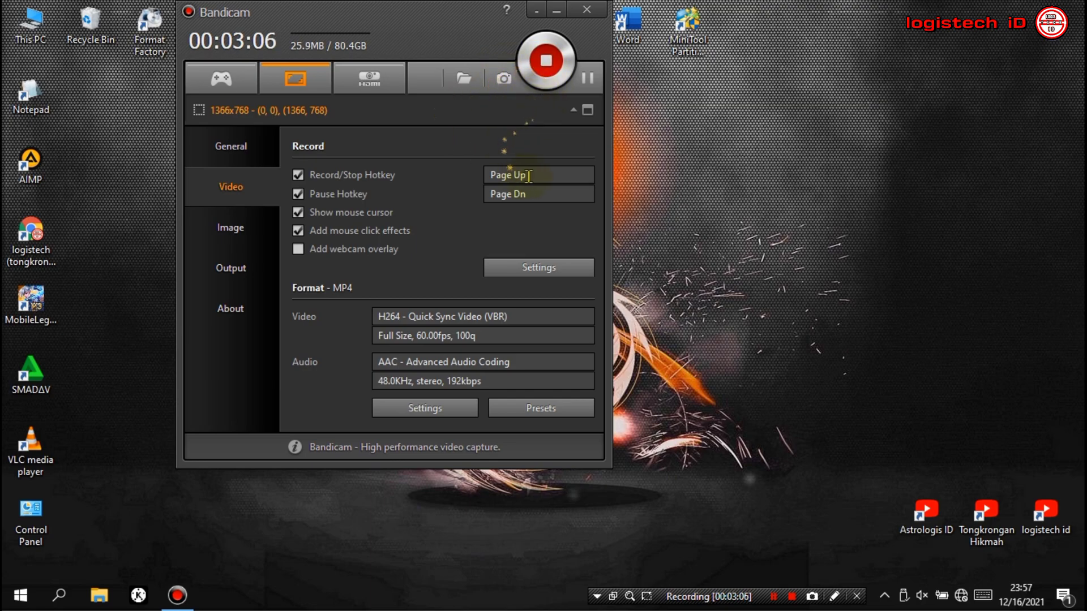
- Select the key assigned to the Record/Stop Hotkey option
click(500, 170)
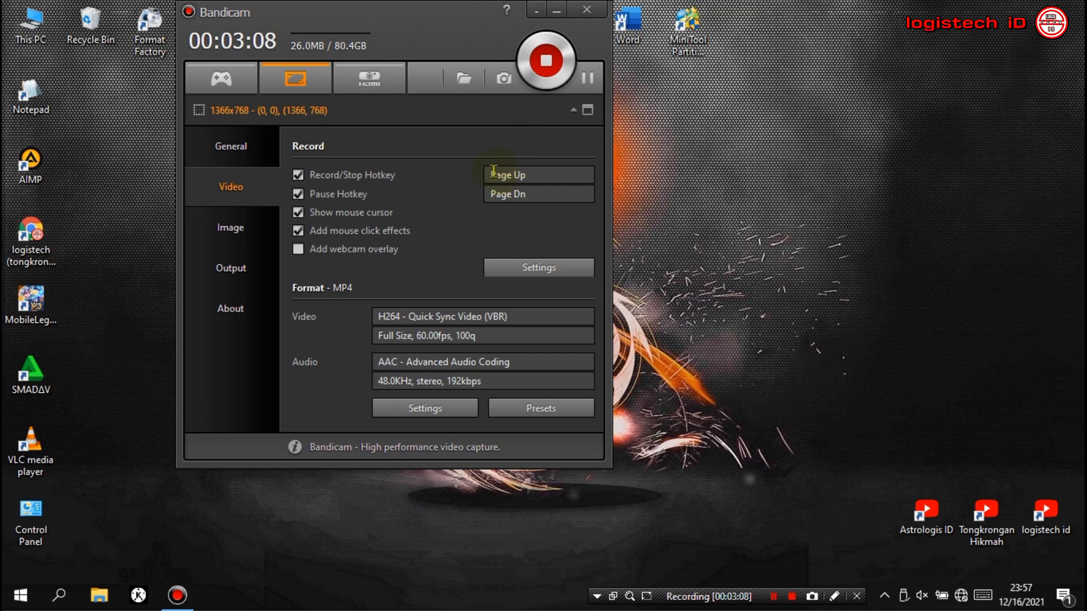